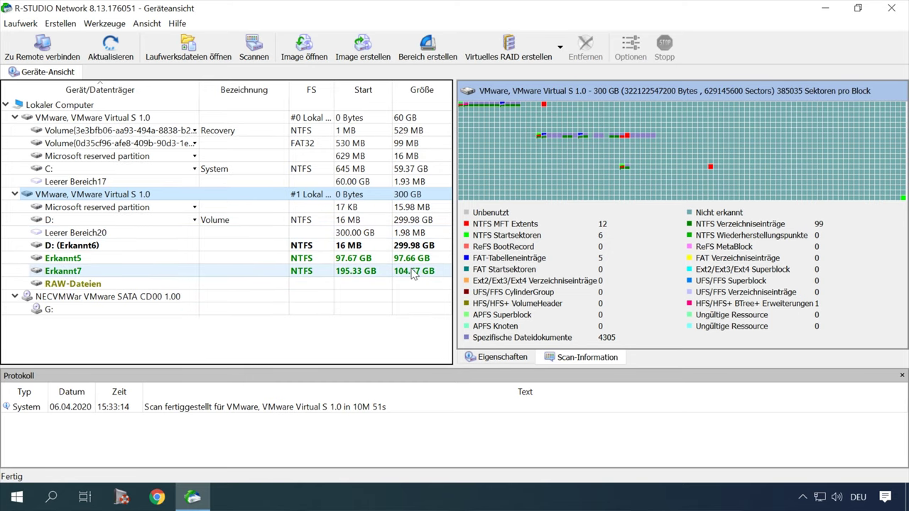
# - Review the properties of the detected entries Erkannt5, Erkannt7 and RAW-Dateien and of optical drive G:
pyautogui.click(62, 259)
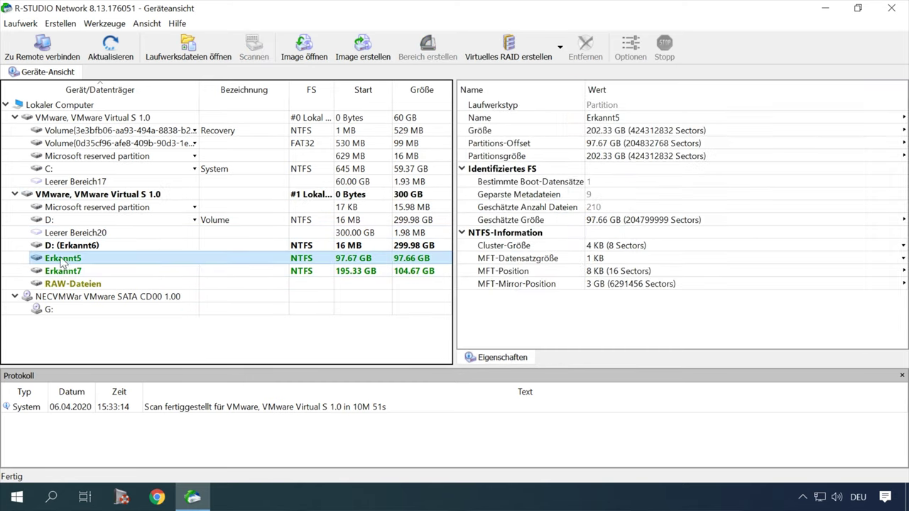
pyautogui.click(70, 271)
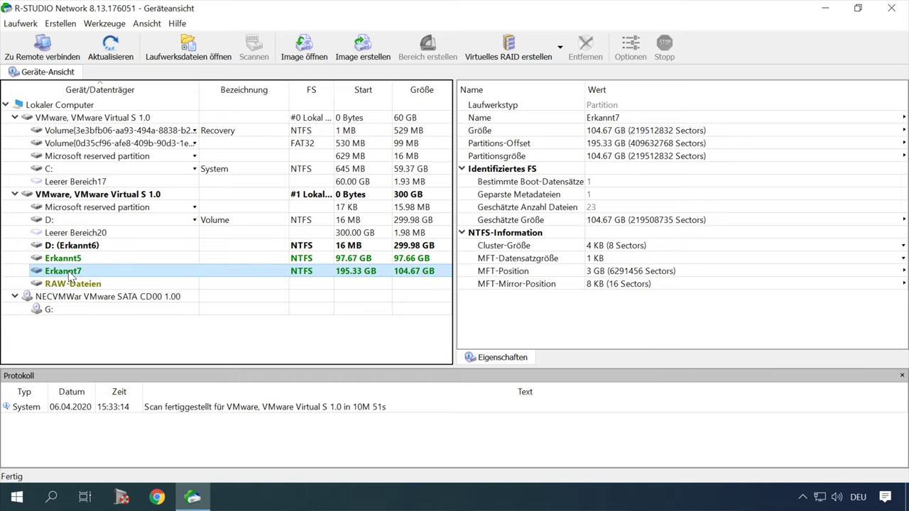
pyautogui.click(71, 284)
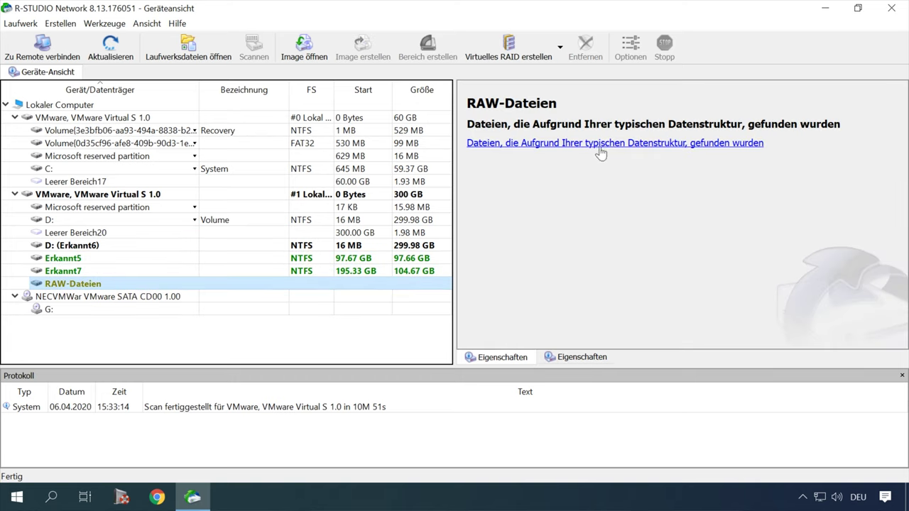
pyautogui.click(67, 313)
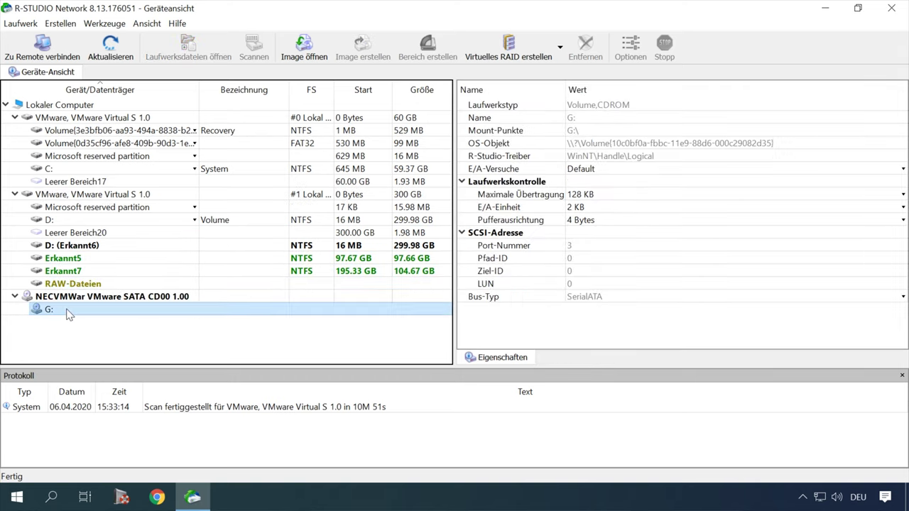
# - Open the file view of the Erkannt5 partition and preview 5.mp3 from its music folder
pyautogui.doubleClick(62, 259)
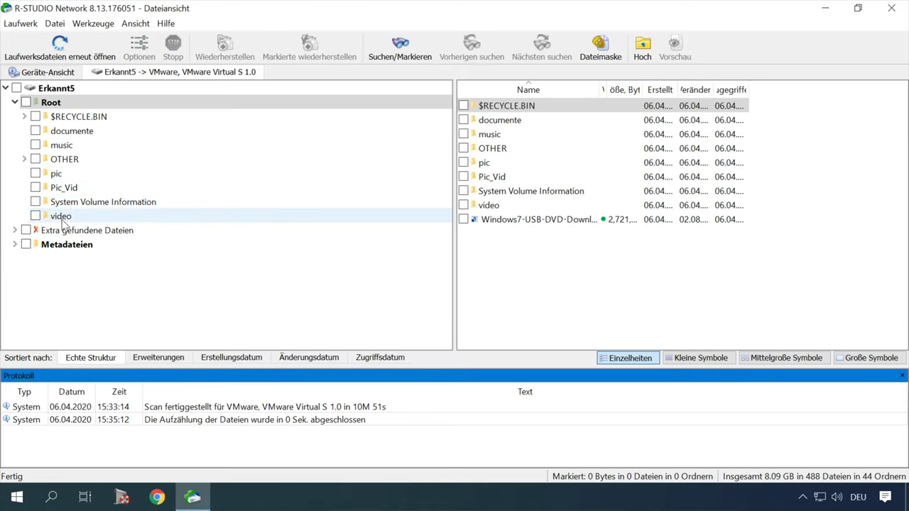
pyautogui.click(66, 146)
pyautogui.doubleClick(491, 164)
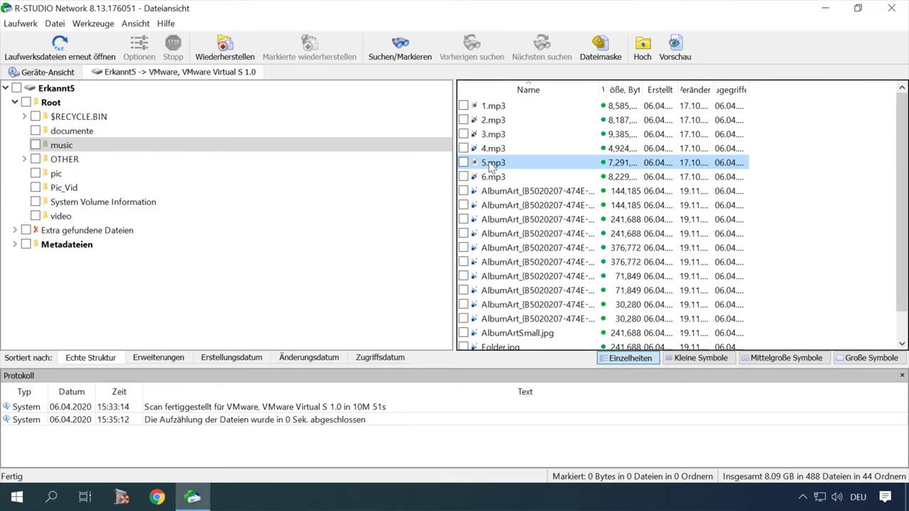
pyautogui.click(462, 13)
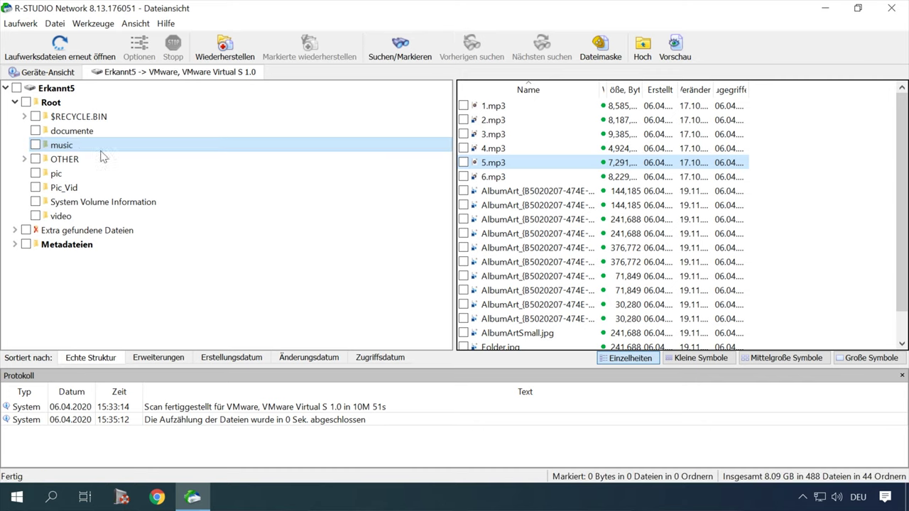
# - View Neues RTF-Dokument.rtf from the documente folder of Erkannt5, close it, and list the Pic_Vid folder
pyautogui.click(71, 131)
pyautogui.click(526, 178)
pyautogui.doubleClick(526, 177)
pyautogui.click(459, 15)
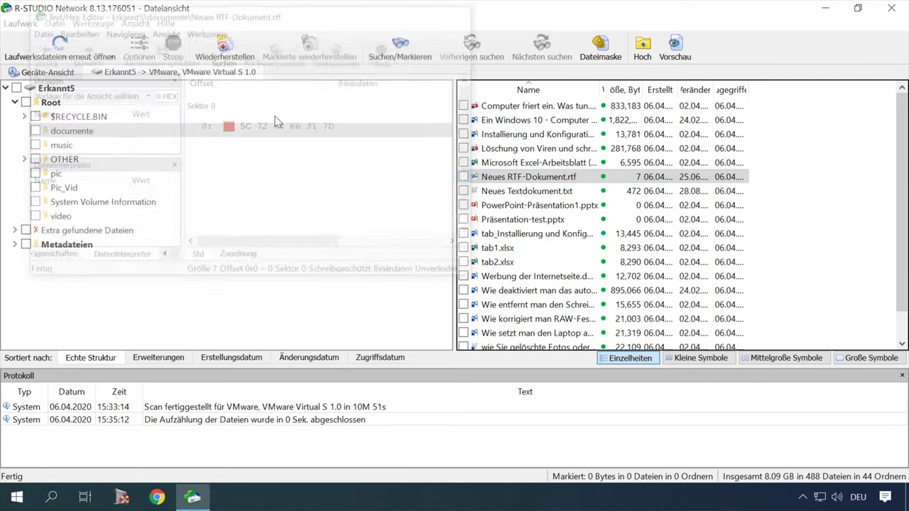
pyautogui.click(64, 187)
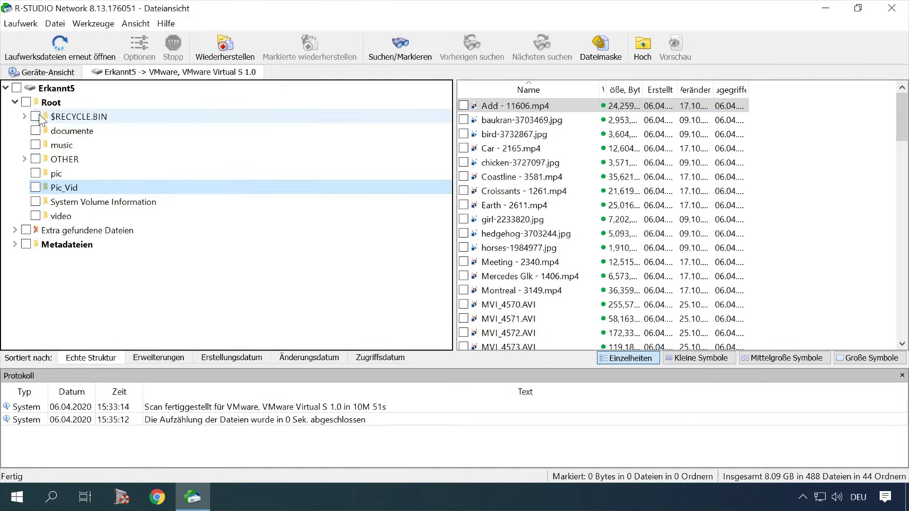
# - Open the Erkannt7 partition and view the contents of its "Wie stellt man Dokumente nach dem Formatieren" folder
pyautogui.click(56, 72)
pyautogui.doubleClick(74, 271)
pyautogui.click(85, 145)
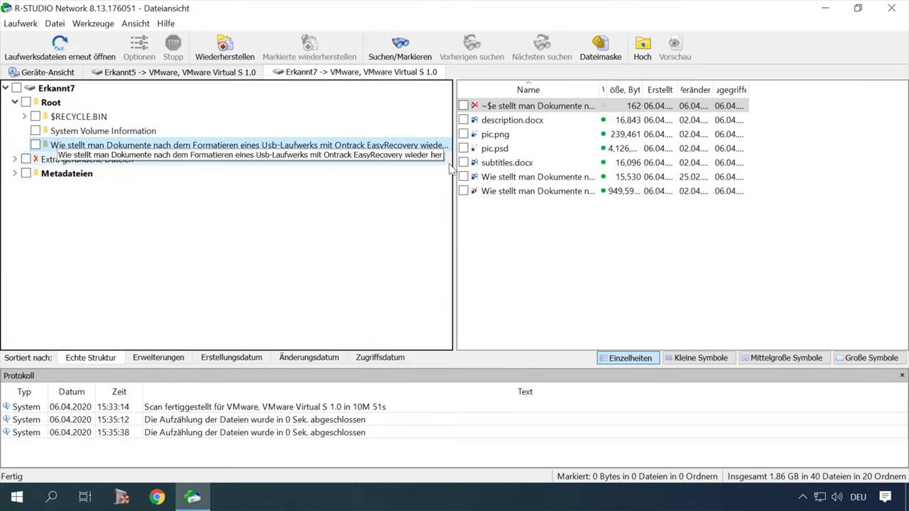
pyautogui.click(518, 177)
# - Open the RAW-Dateien results and browse the Dokument, Adobe PDF Dokument, Multimedia Audio and Entwicklungsdateien categories
pyautogui.click(48, 73)
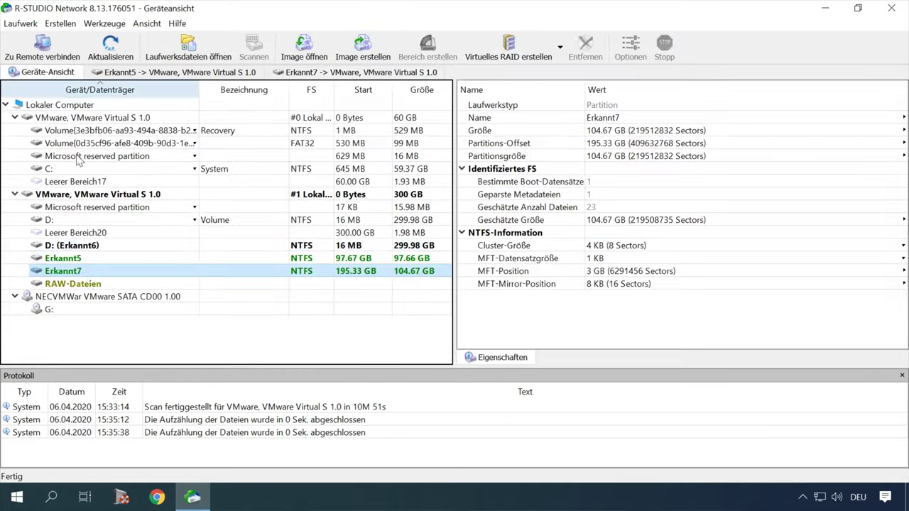
pyautogui.doubleClick(85, 285)
pyautogui.doubleClick(71, 145)
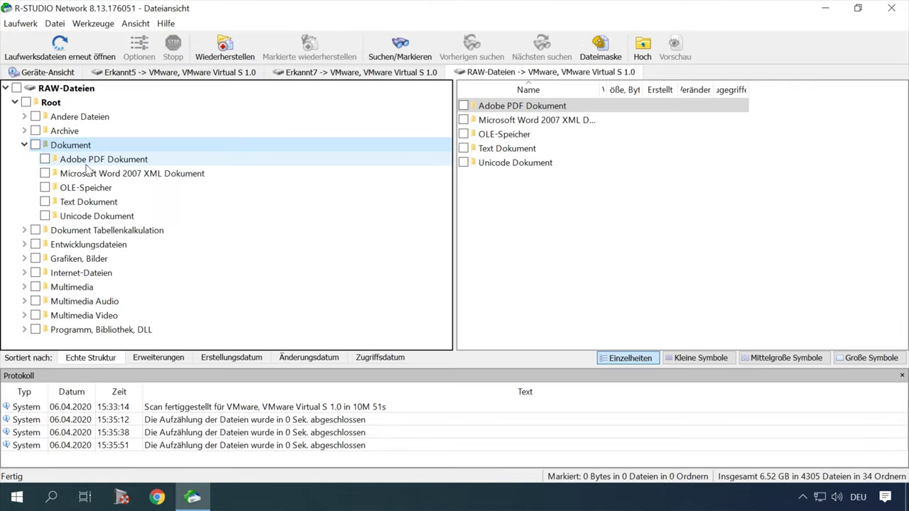
pyautogui.click(91, 160)
pyautogui.click(84, 301)
pyautogui.click(89, 244)
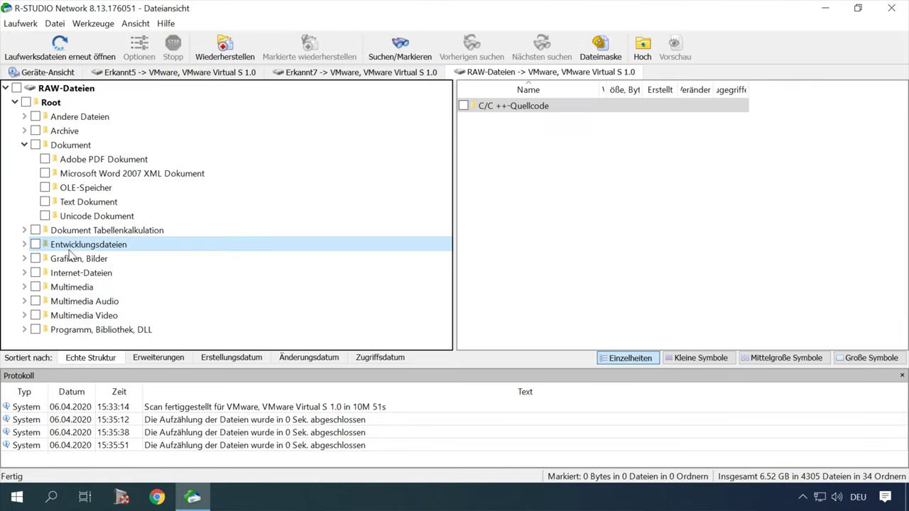
# - Return to the Erkannt7 files and mark the "Wie stellt man Dokumente nach dem Formatieren" folder for recovery
pyautogui.click(48, 73)
pyautogui.doubleClick(71, 271)
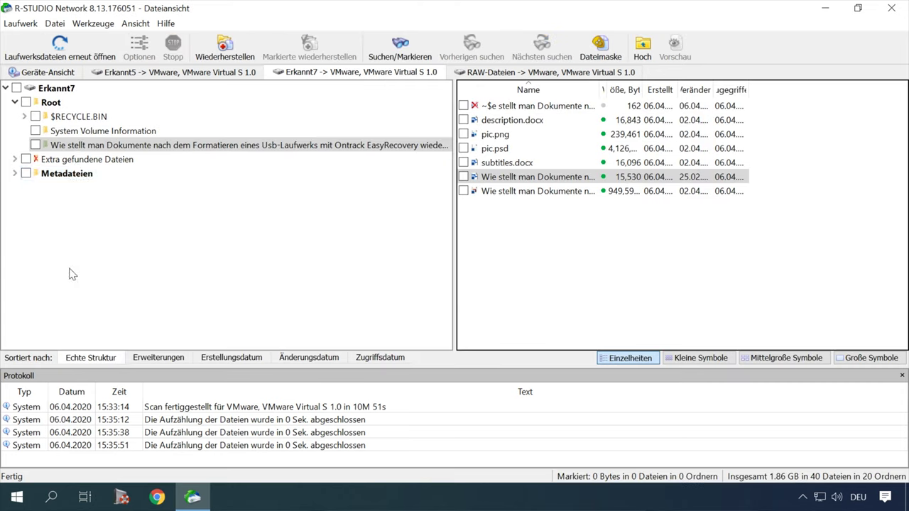
pyautogui.click(50, 148)
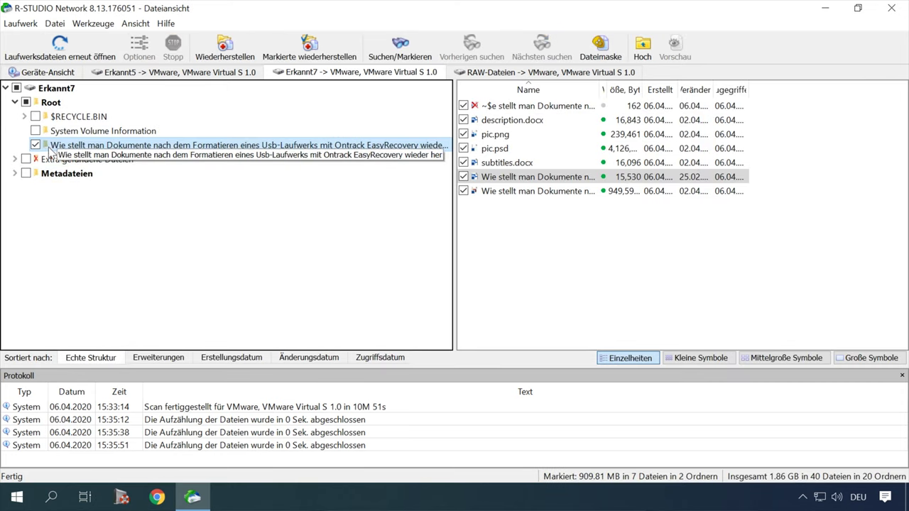
# - Recover the "Wie stellt man Dokumente nach dem Formatieren" folder to the Desktop, leaving the queried file attribute in place
pyautogui.click(225, 47)
pyautogui.click(705, 141)
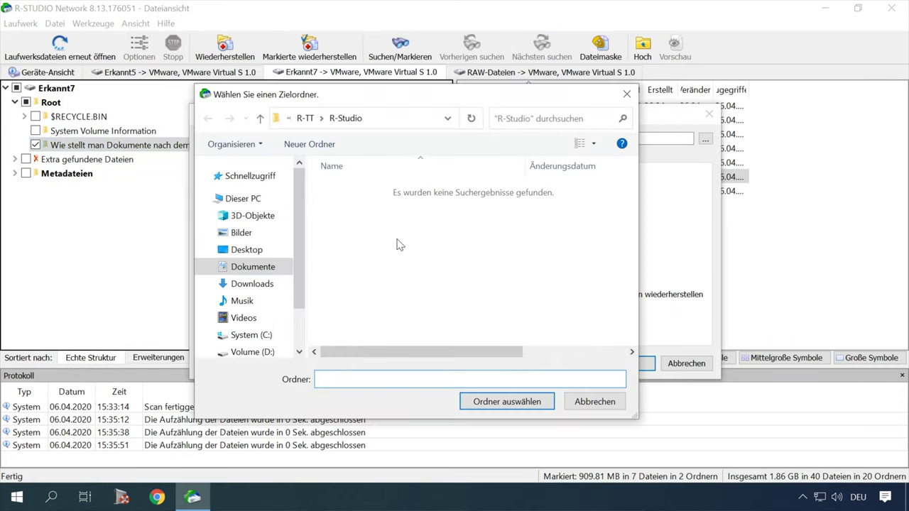
pyautogui.click(260, 252)
pyautogui.click(507, 402)
pyautogui.click(629, 363)
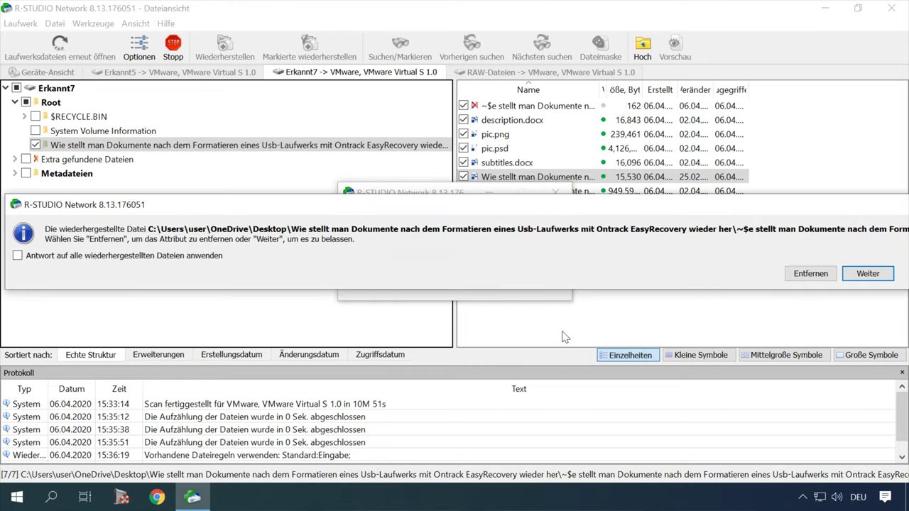
pyautogui.click(868, 274)
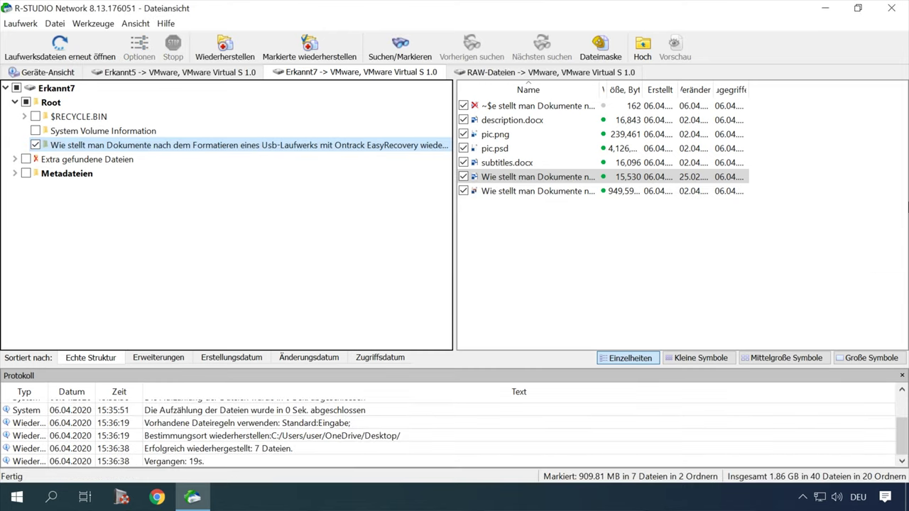
# - Open the recovered folder on the desktop and look through its "Wie stellt man Dokumente" Word document, then close the document
pyautogui.click(825, 8)
pyautogui.doubleClick(47, 178)
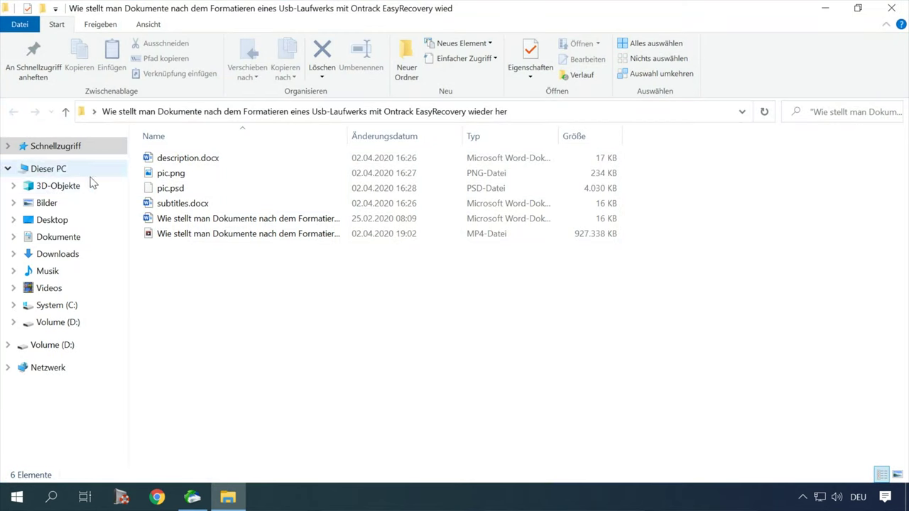
pyautogui.doubleClick(198, 219)
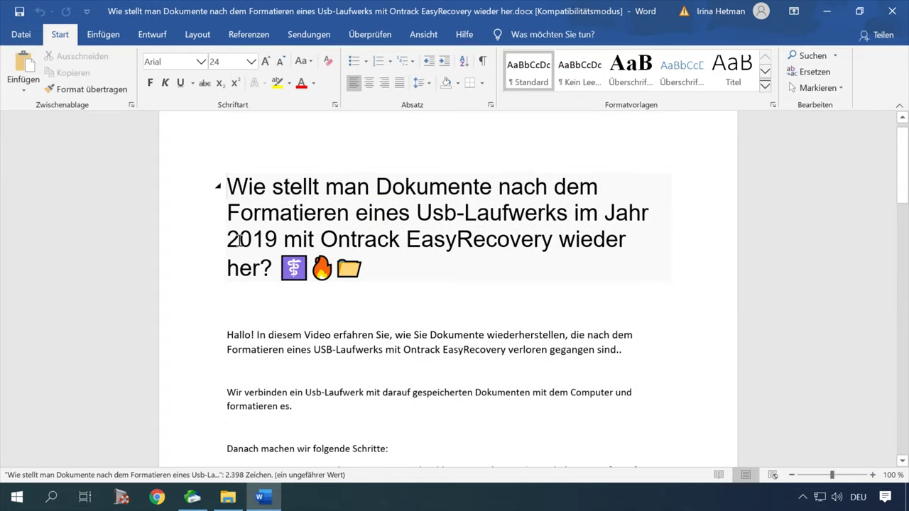
pyautogui.scroll(-10, 245, 247)
pyautogui.scroll(-10, 245, 247)
pyautogui.click(892, 11)
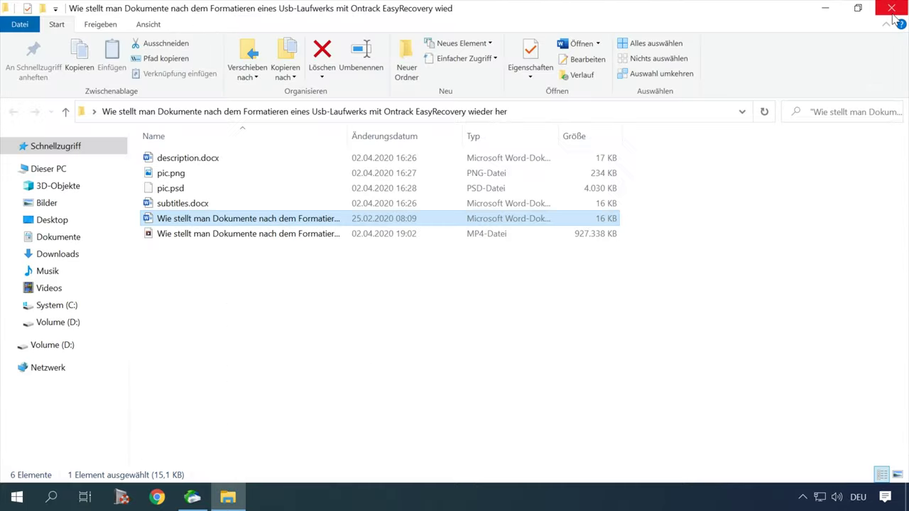
# - Play the recovered "Wie stellt man Dokumente" MP4 video, skip ahead to about 1:14, and leave full-screen playback
pyautogui.doubleClick(226, 234)
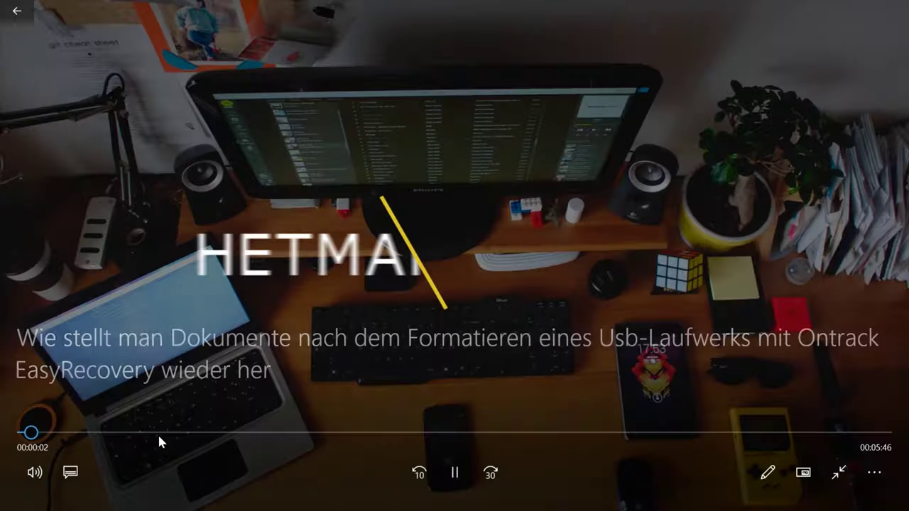
pyautogui.click(158, 433)
pyautogui.click(208, 432)
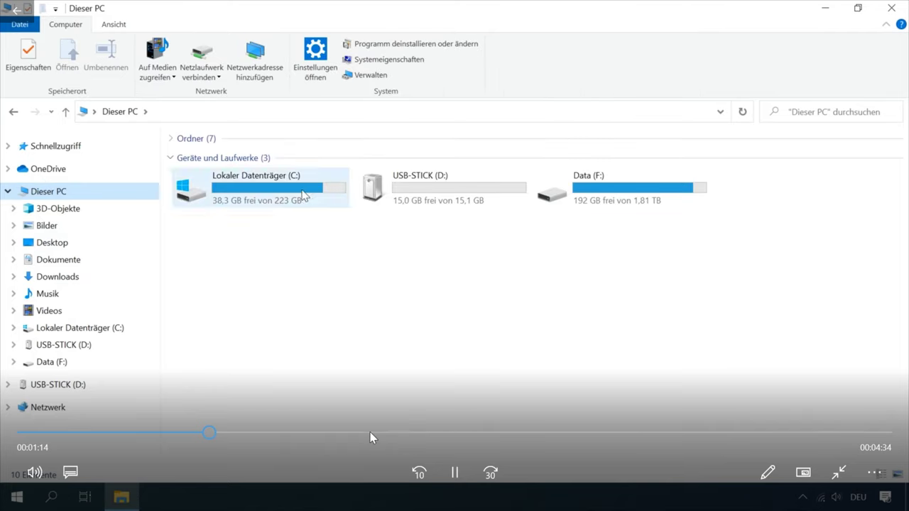
pyautogui.click(844, 473)
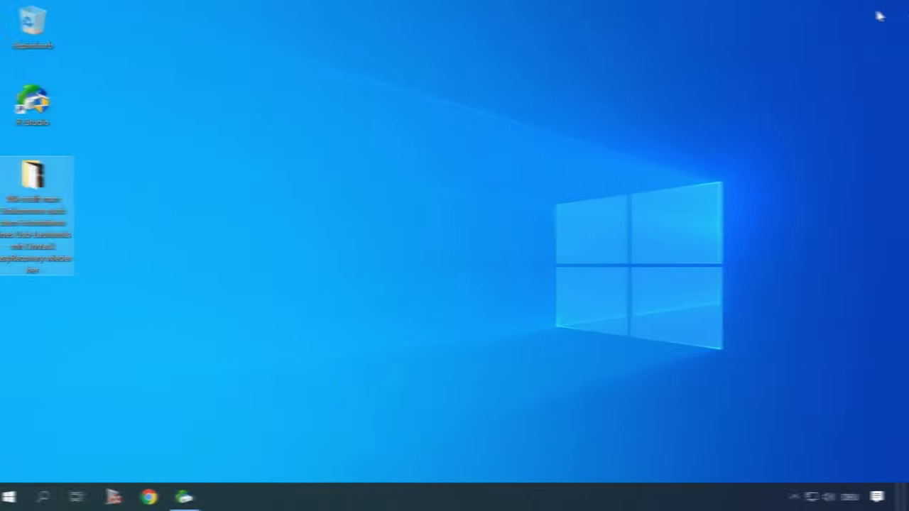
# - Switch to Hetman Partition Recovery, skip its welcome assistant, and run a full analysis of the 300 GB physical disk
pyautogui.click(121, 497)
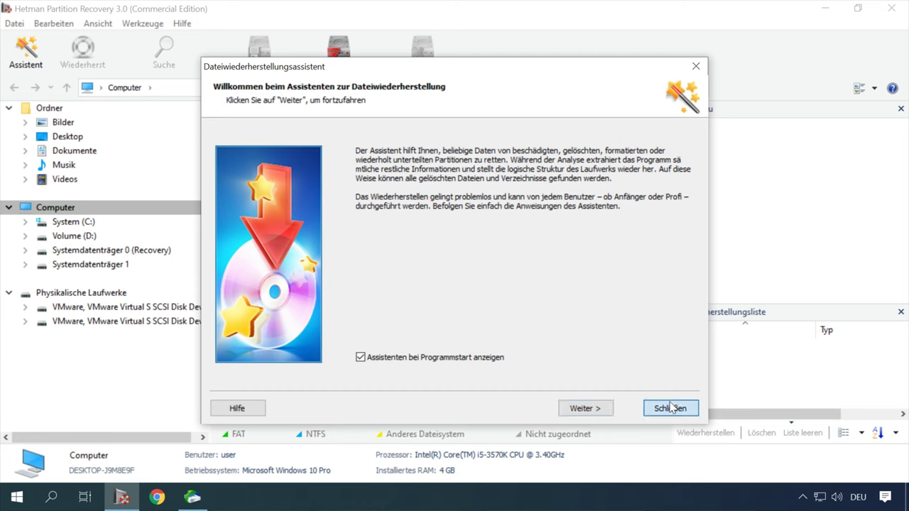
pyautogui.click(669, 408)
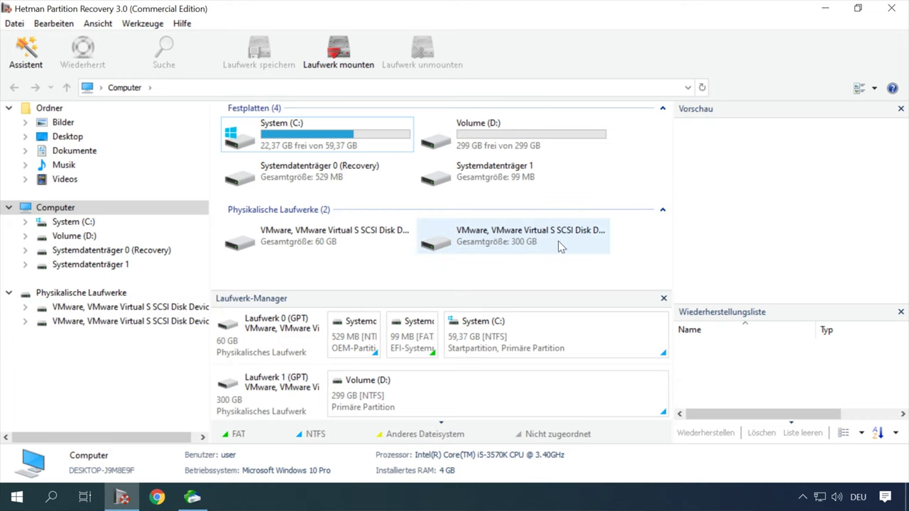
pyautogui.doubleClick(151, 323)
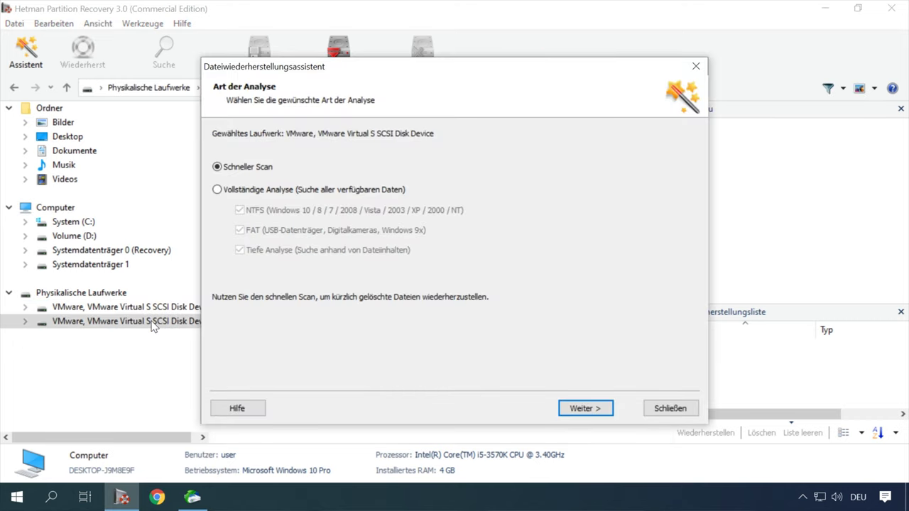
pyautogui.click(270, 191)
pyautogui.click(587, 410)
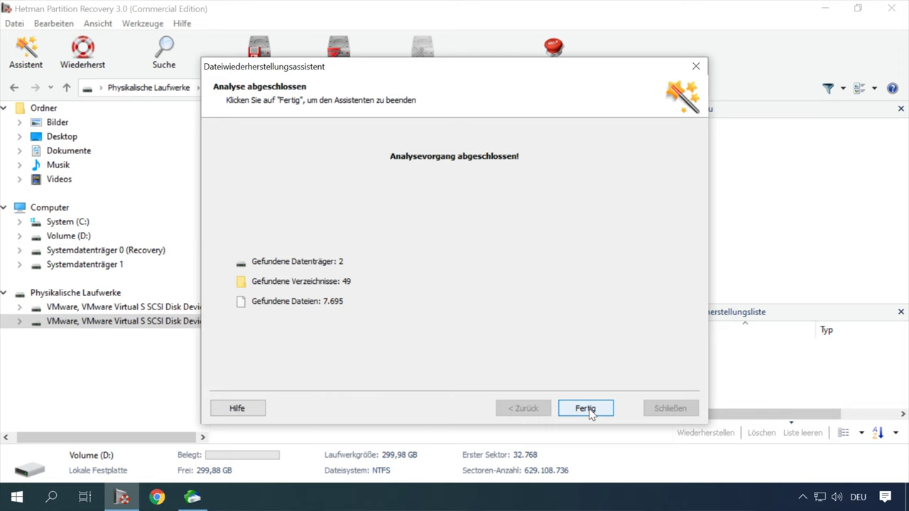
pyautogui.click(584, 410)
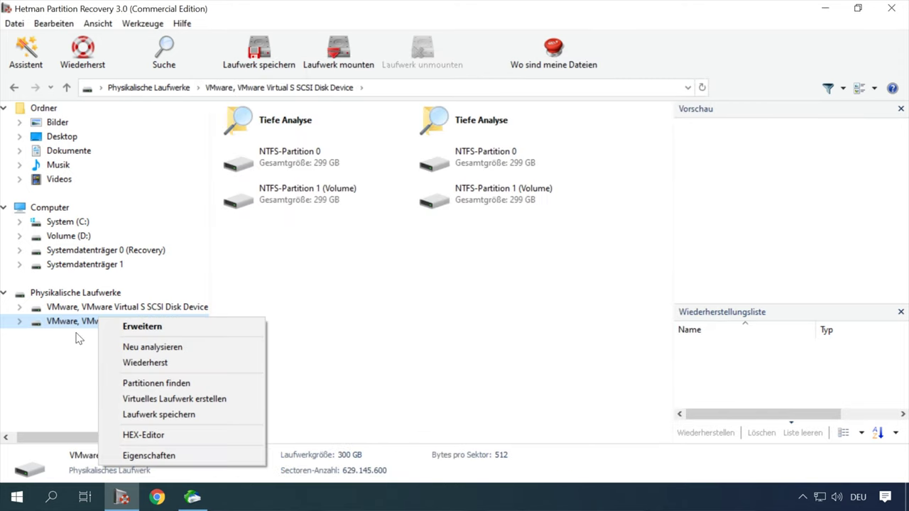
# - Expand the analyzed 300 GB disk and list the contents of NTFS-Partition 1 (Volume) and NTFS-Partition 0
pyautogui.click(17, 322)
pyautogui.click(73, 362)
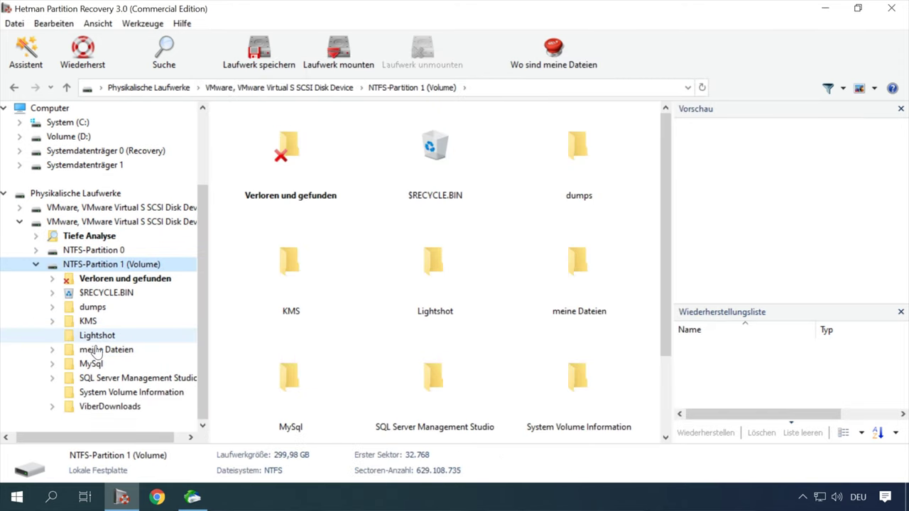
pyautogui.click(36, 250)
pyautogui.scroll(-1, 96, 331)
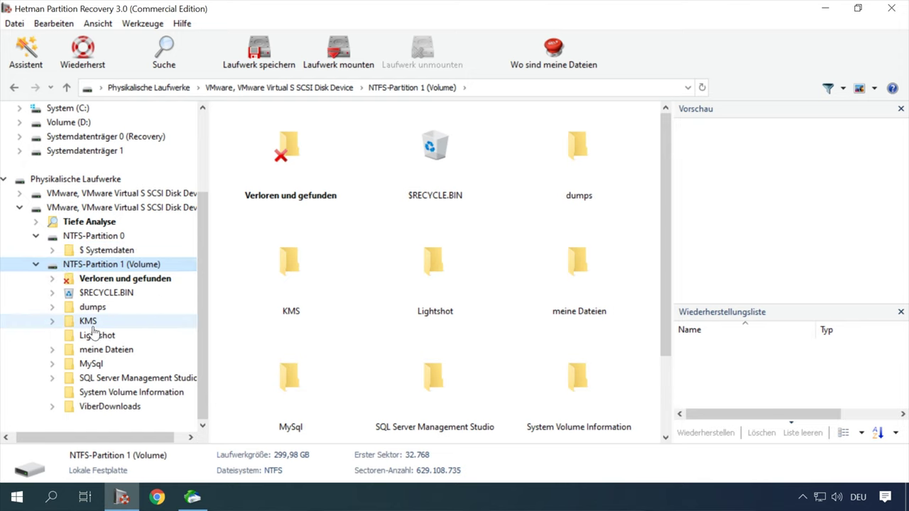
# - Under meine Dateien, play the preview of Mercedes Glk - 1406.mp4 in the Video folder and preview sparrow-3698507.jpg in the pic folder
pyautogui.click(107, 349)
pyautogui.click(107, 407)
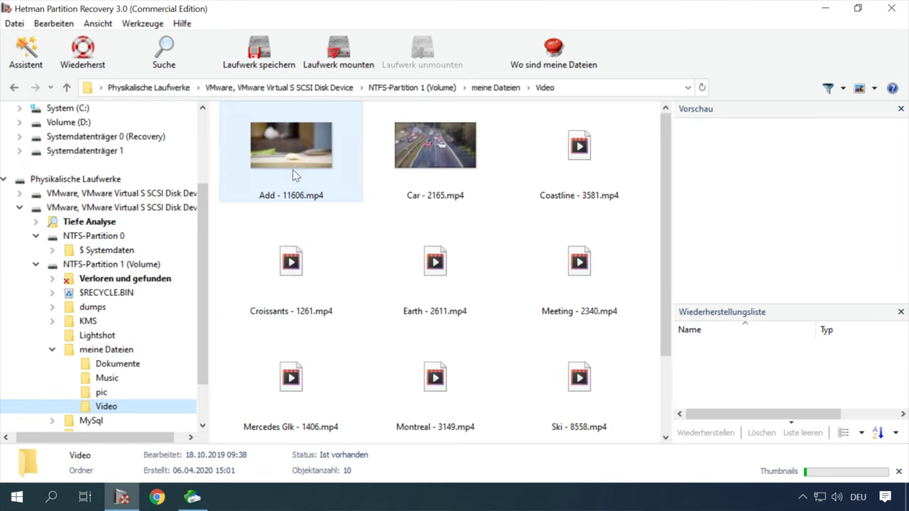
pyautogui.click(290, 153)
pyautogui.click(707, 293)
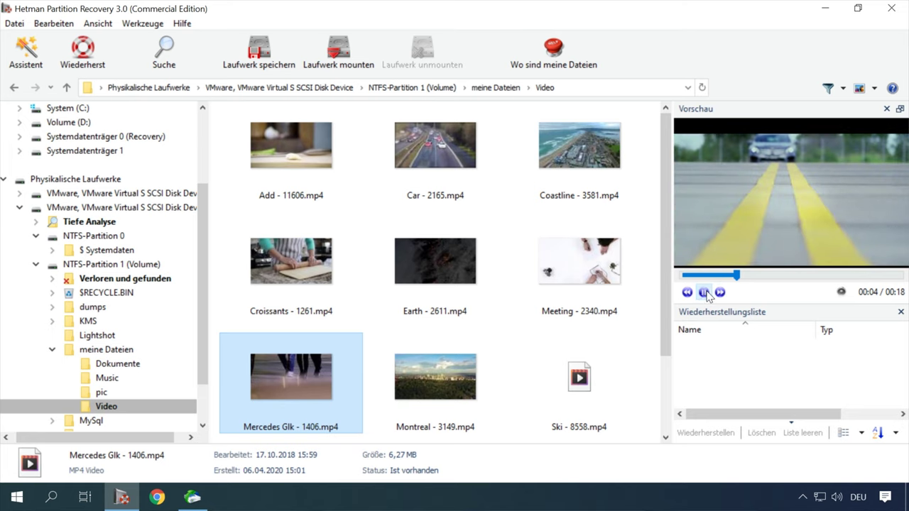
pyautogui.click(102, 393)
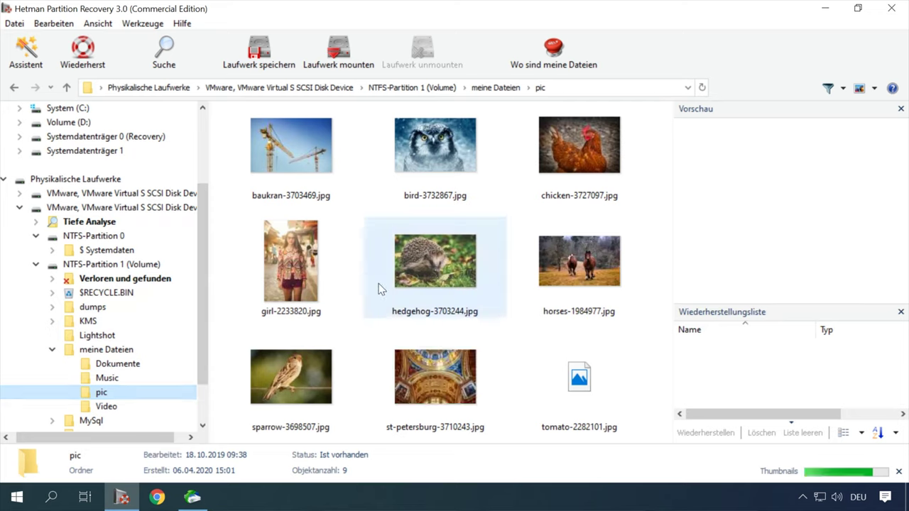
pyautogui.click(275, 376)
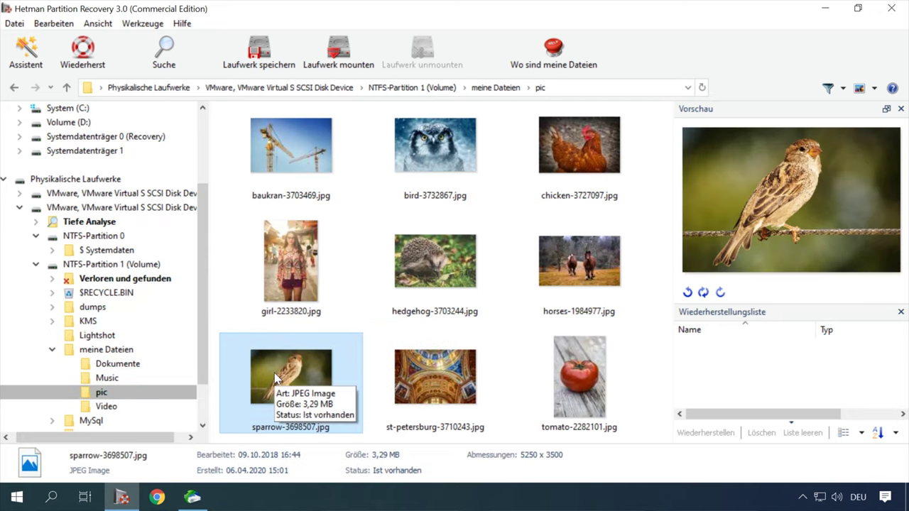
# - Preview hedgehog-3703244.jpg and horses-1984977.jpg in the pic folder, and play the preview of 4.mp3 in the Music folder
pyautogui.click(462, 265)
pyautogui.click(586, 271)
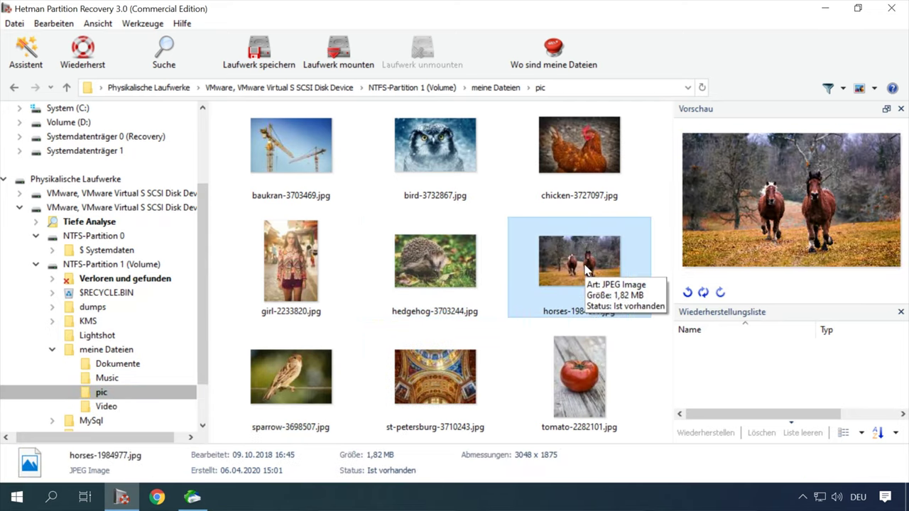
pyautogui.click(106, 378)
pyautogui.click(286, 286)
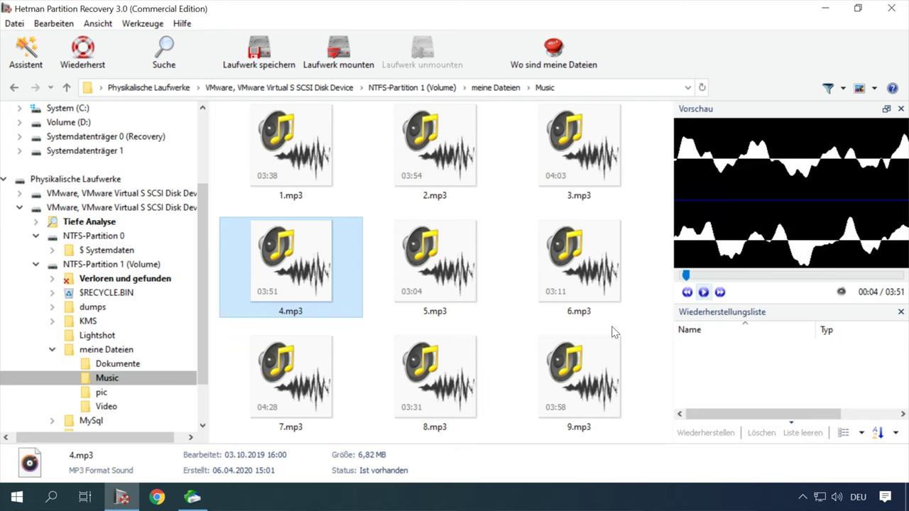
# - In the Dokumente folder, preview the "Löschung von Viren" PDF and page through "Computer friert ein. Was tun.pdf" to page 4
pyautogui.click(103, 365)
pyautogui.click(287, 267)
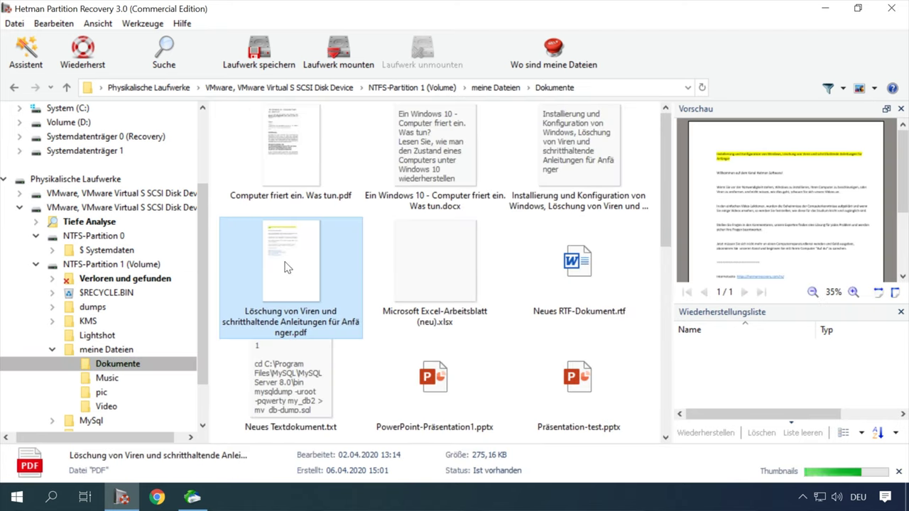
pyautogui.click(296, 183)
pyautogui.click(750, 292)
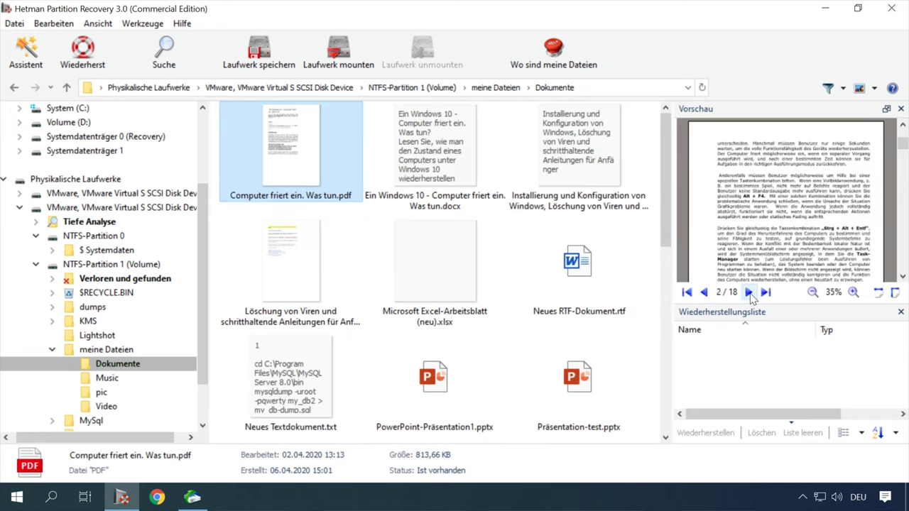
pyautogui.click(749, 292)
pyautogui.click(750, 292)
# - Preview the Word document "Wie deaktiviert man das automatische Löschen von Dateien aus dem Papierkorb in Windows 10.docx" and read through its text
pyautogui.scroll(-5, 561, 290)
pyautogui.scroll(3, 561, 290)
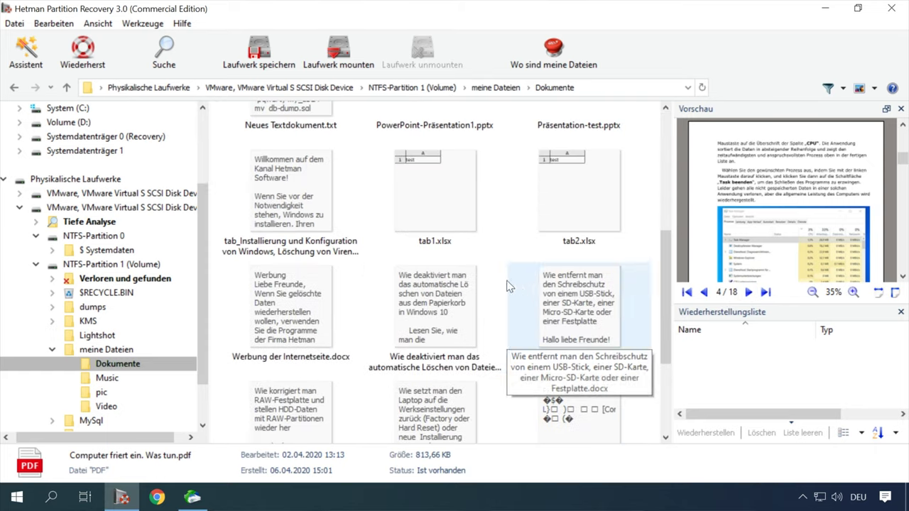
pyautogui.click(443, 314)
pyautogui.scroll(-5, 767, 231)
pyautogui.scroll(-3, 767, 235)
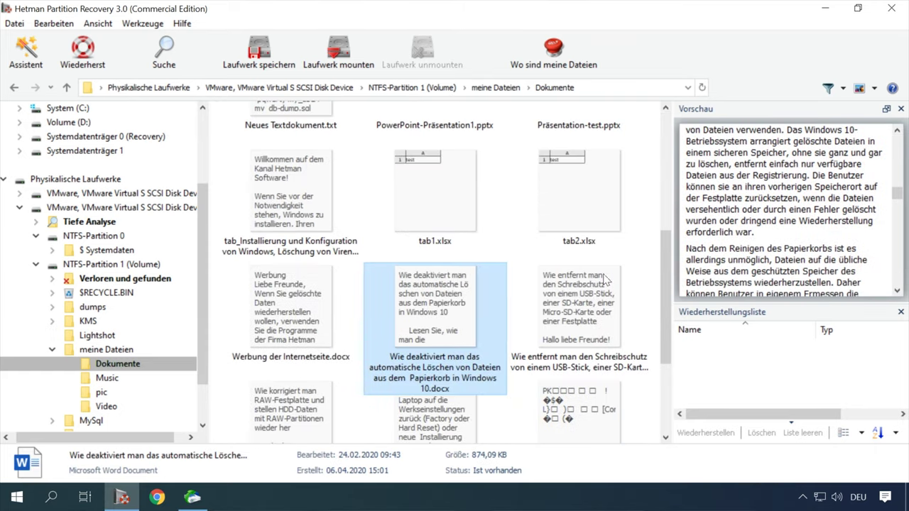
# - Return to the contents of NTFS-Partition 1 (Volume) and add the meine Dateien folder to the recovery list
pyautogui.click(91, 351)
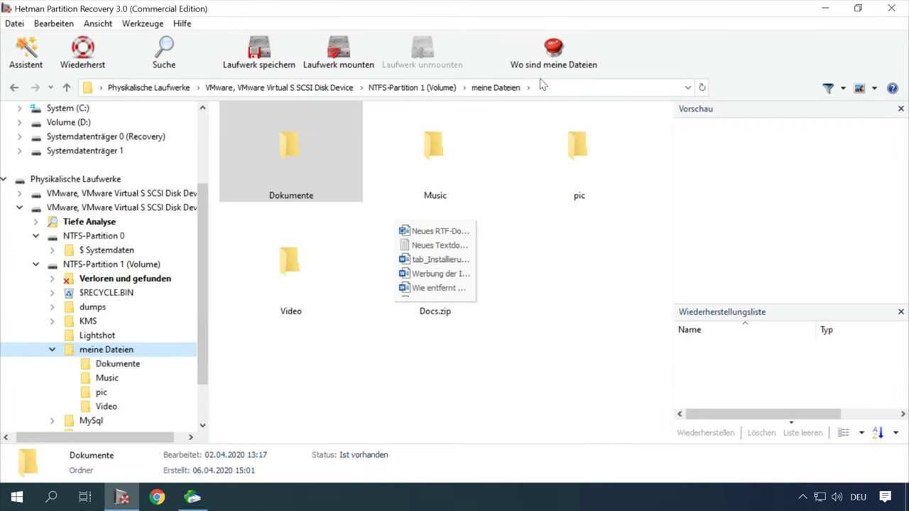
pyautogui.click(67, 87)
pyautogui.moveTo(576, 264); pyautogui.dragTo(749, 360)
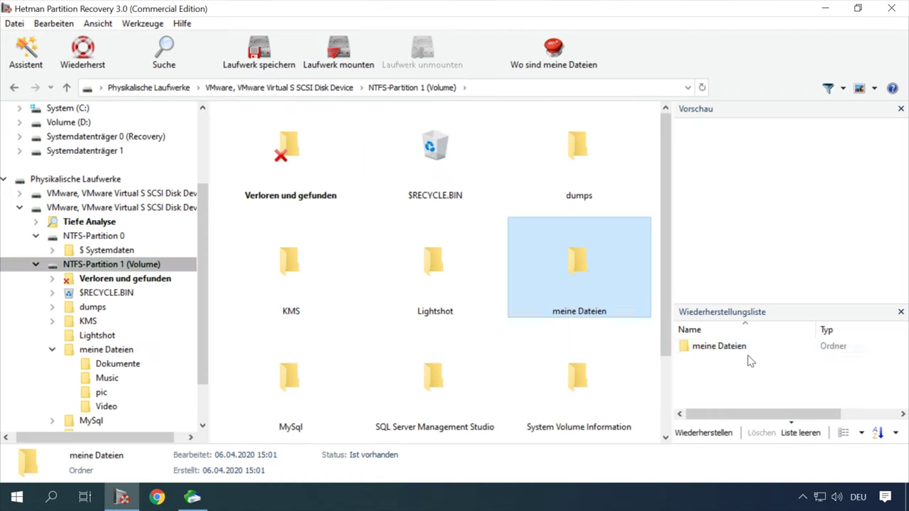
# - Recover the listed meine Dateien folder to the hard disk with the Desktop as destination, and finish the recovery assistant
pyautogui.click(705, 433)
pyautogui.click(597, 410)
pyautogui.click(653, 169)
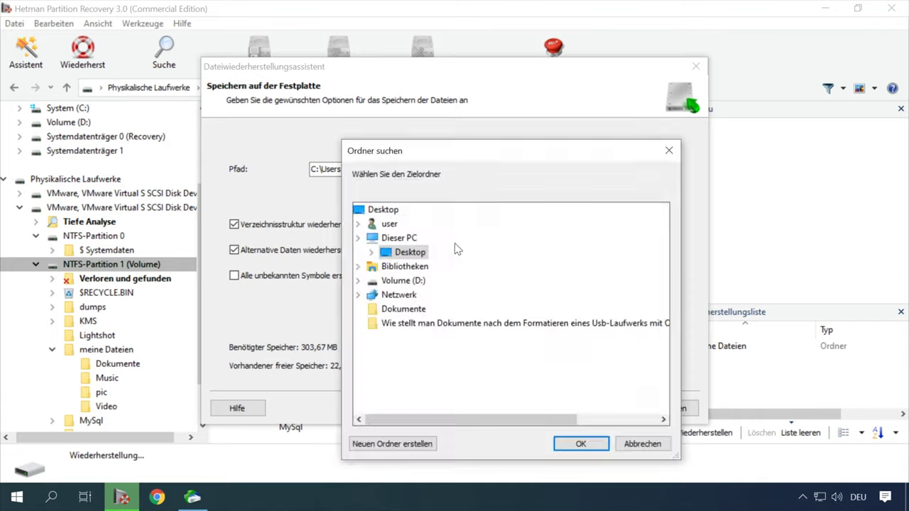
pyautogui.click(581, 443)
pyautogui.click(587, 410)
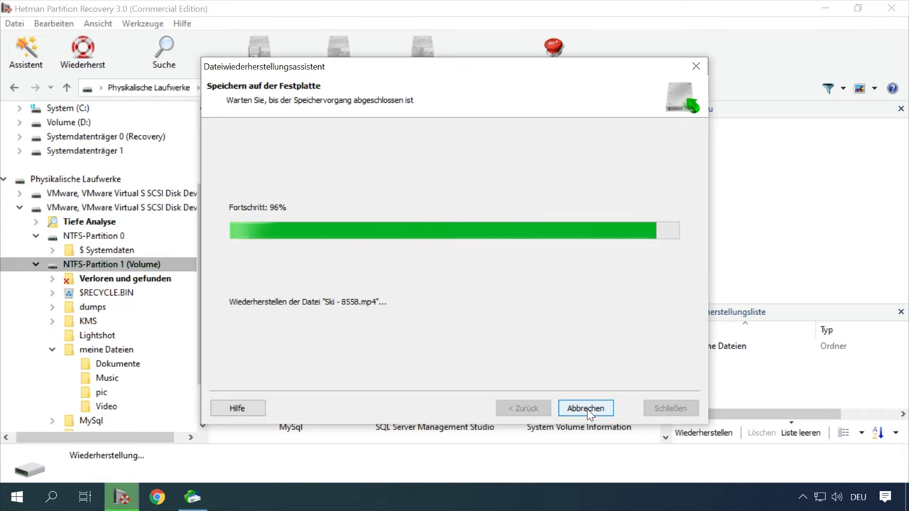
pyautogui.click(580, 409)
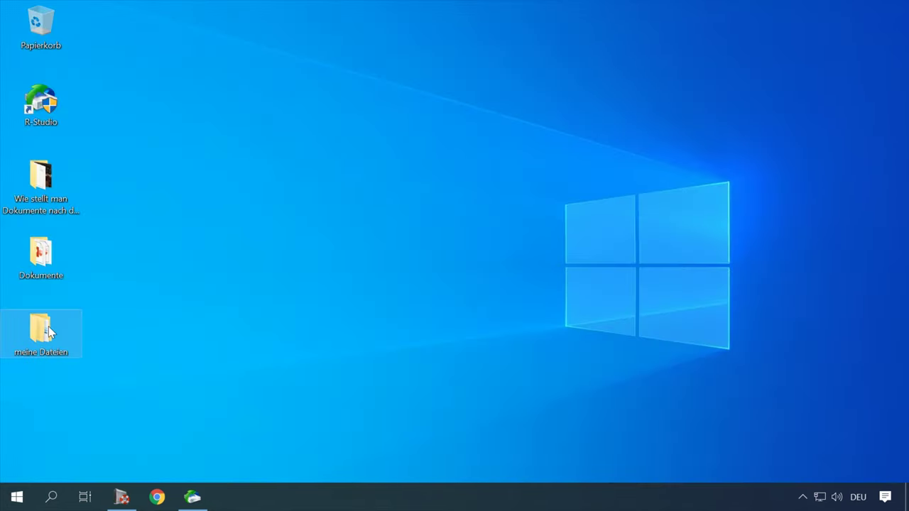
# - Open the recovered meine Dateien folder on the desktop, play Add - 11606.mp4 from its Video folder, and close the player
pyautogui.doubleClick(49, 332)
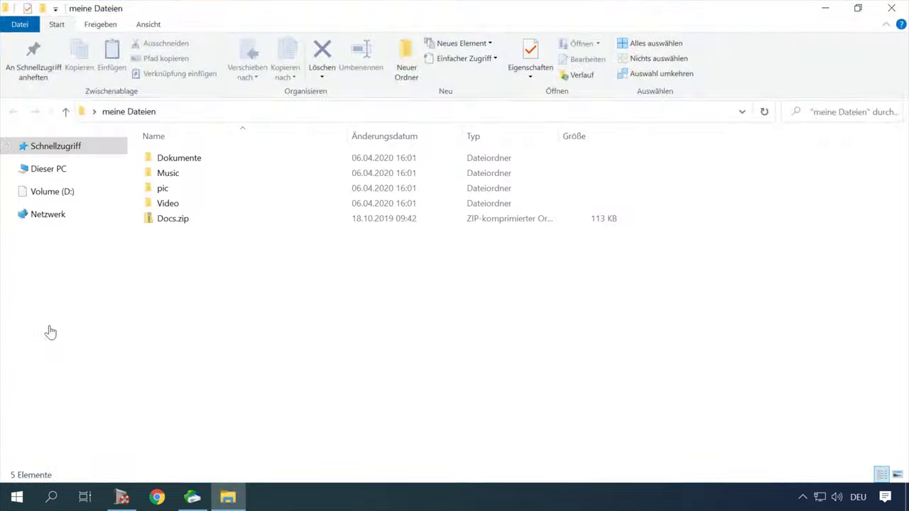
pyautogui.doubleClick(177, 203)
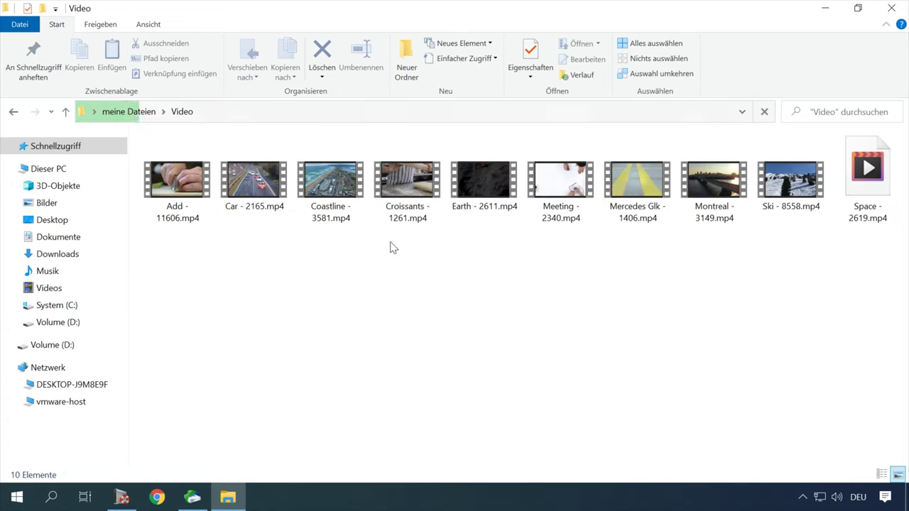
pyautogui.press('Right')
pyautogui.press('Return')
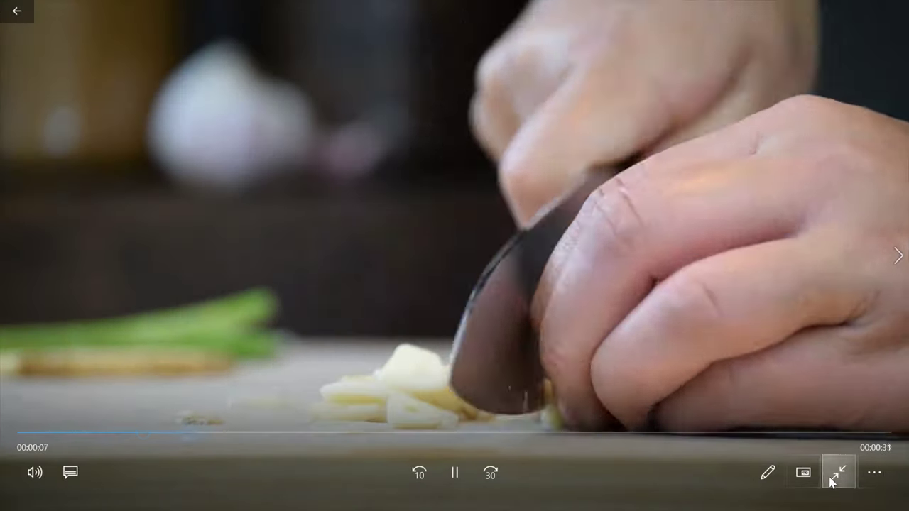
pyautogui.click(839, 472)
pyautogui.click(893, 11)
# - Check the recovered pic folder, and display the recovered Dokumente folder with large icons
pyautogui.click(66, 111)
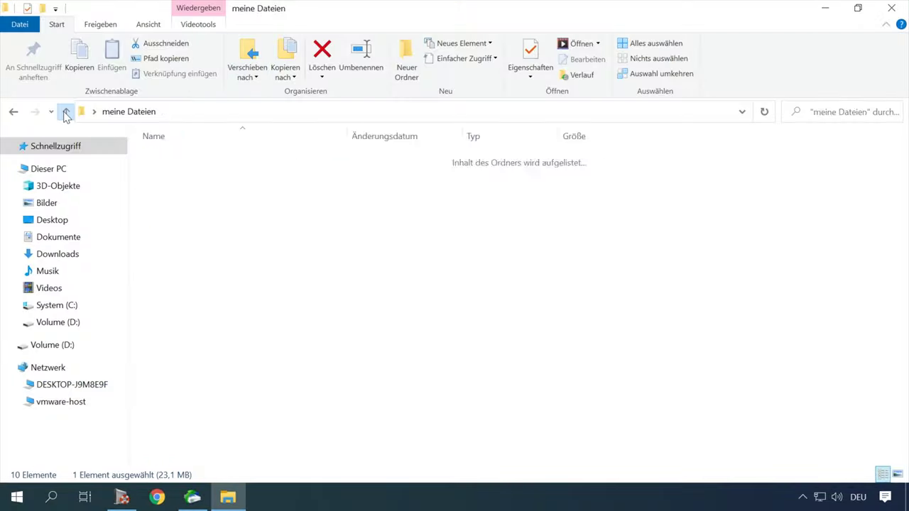
pyautogui.doubleClick(163, 188)
pyautogui.click(66, 112)
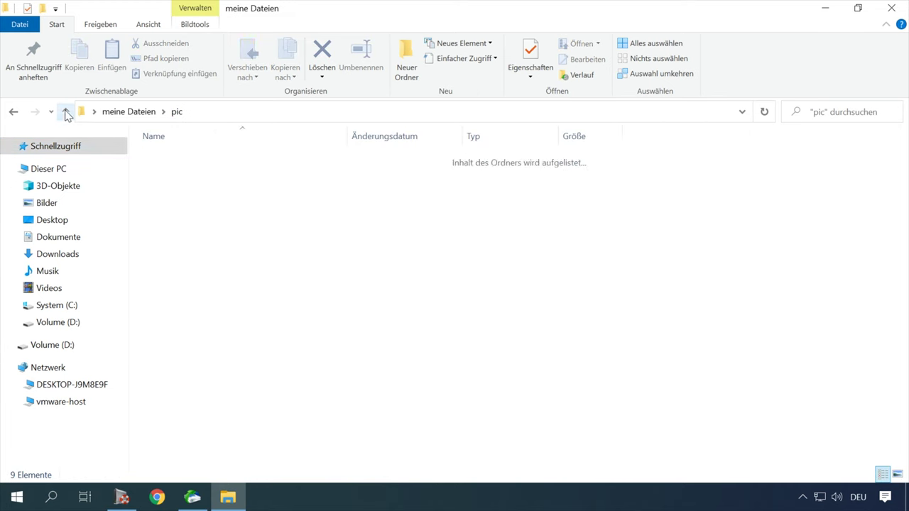
pyautogui.doubleClick(187, 156)
pyautogui.click(149, 24)
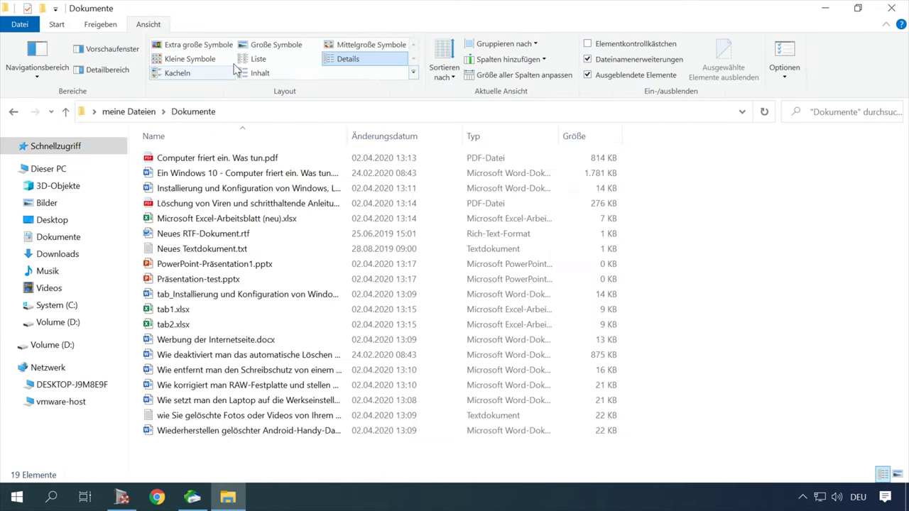
pyautogui.click(276, 44)
# - Open the recovered "Löschung von Viren" PDF, look through its page, and close it
pyautogui.doubleClick(404, 181)
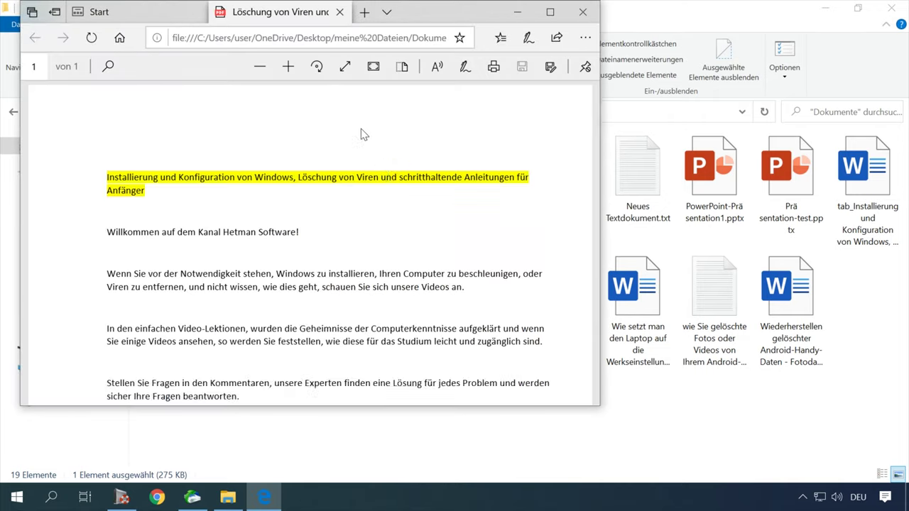
pyautogui.scroll(-5, 361, 135)
pyautogui.scroll(5, 378, 203)
pyautogui.click(587, 13)
# - Open the recovered Word document "Wie entfernt man den Schreibschutz von einem USB-Stick" and scroll through its content
pyautogui.click(290, 246)
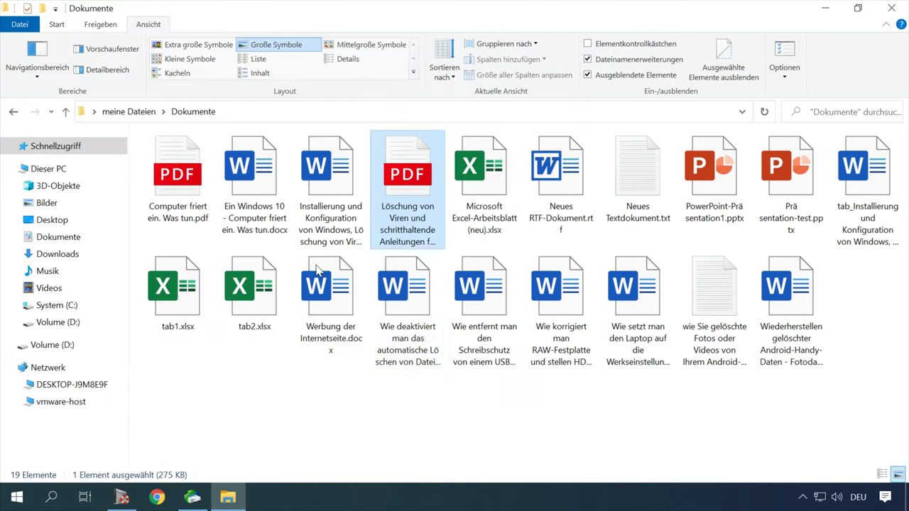
pyautogui.doubleClick(476, 306)
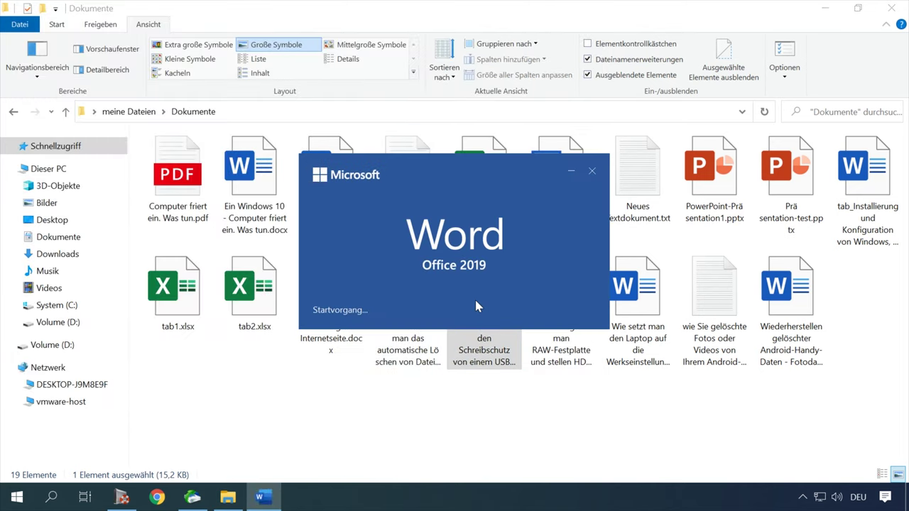
pyautogui.scroll(-15, 492, 293)
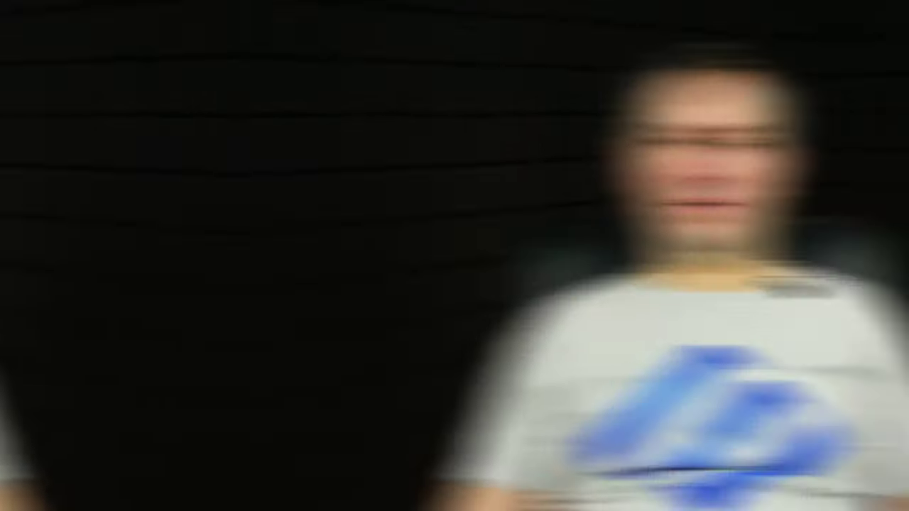